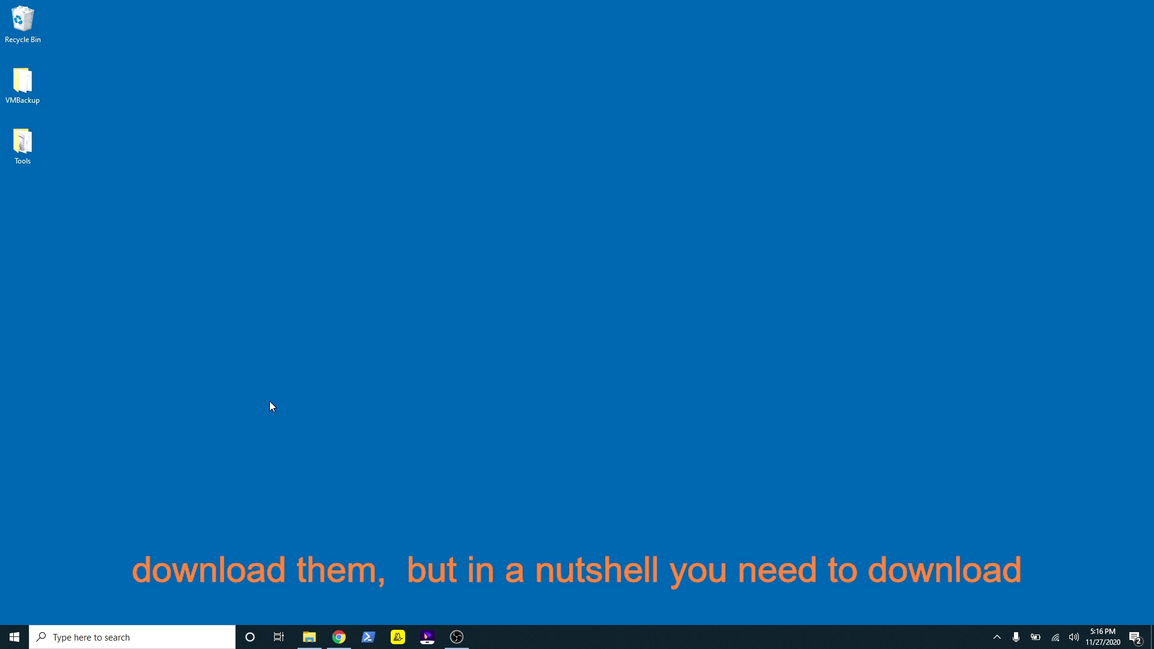
# Switch to Chrome and review the VMware Workstation Pro download page, highlighting its title.
pyautogui.click(339, 637)
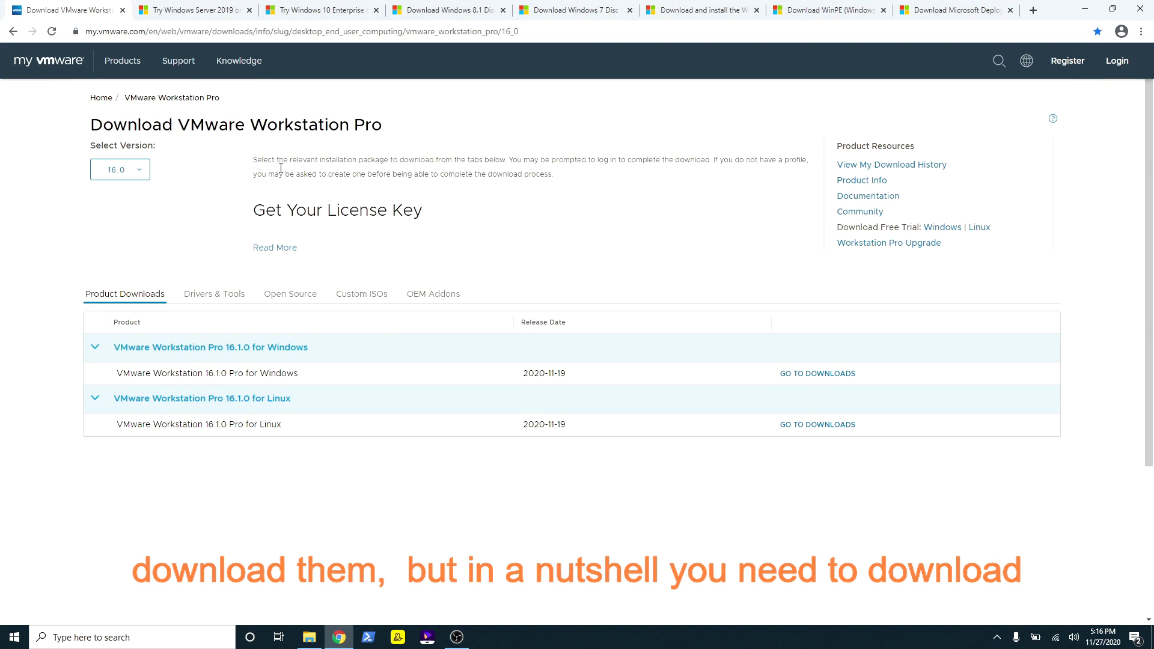
pyautogui.moveTo(402, 128); pyautogui.dragTo(84, 129)
pyautogui.click(413, 127)
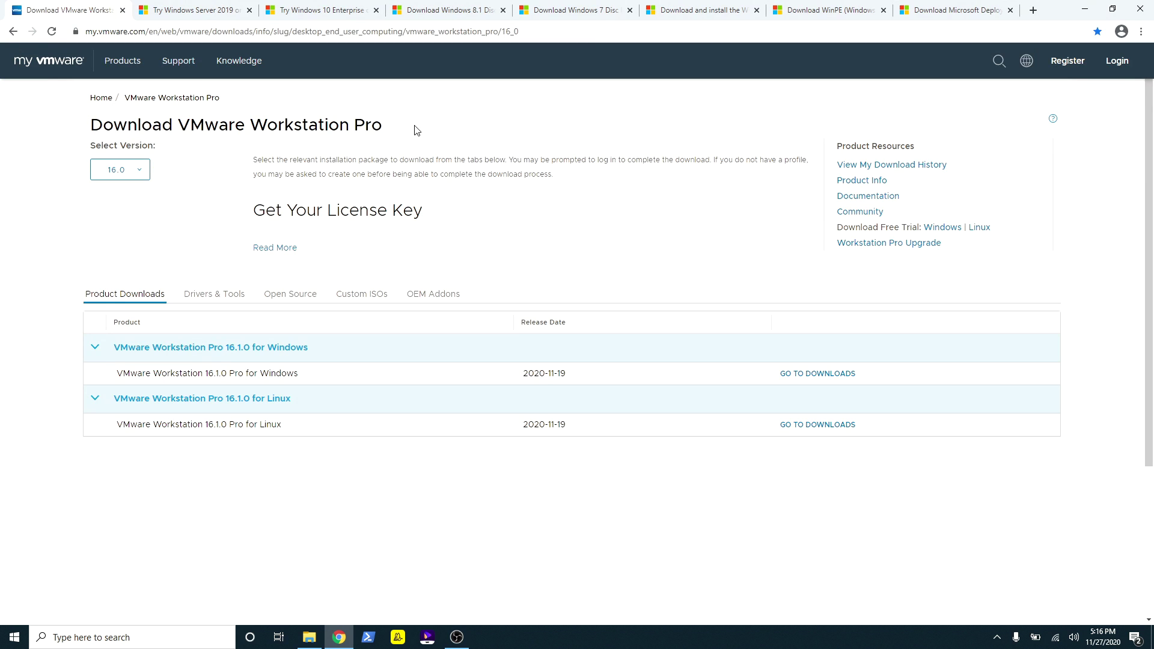
pyautogui.moveTo(404, 130); pyautogui.dragTo(312, 130)
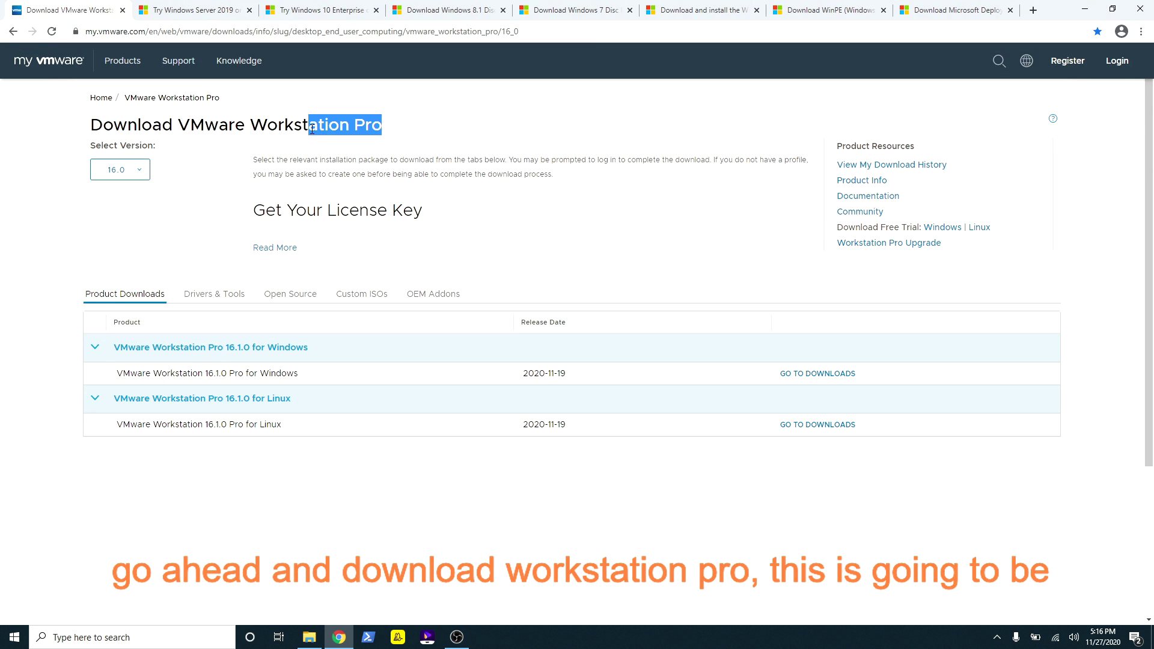
pyautogui.click(389, 128)
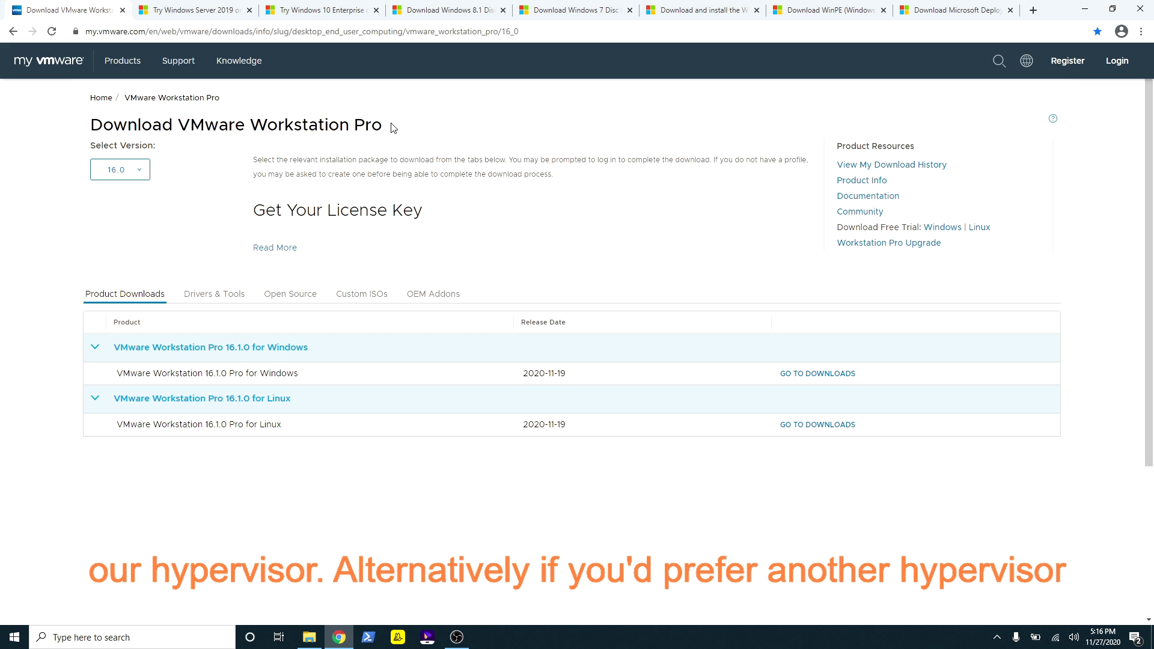
pyautogui.moveTo(399, 128); pyautogui.dragTo(342, 126)
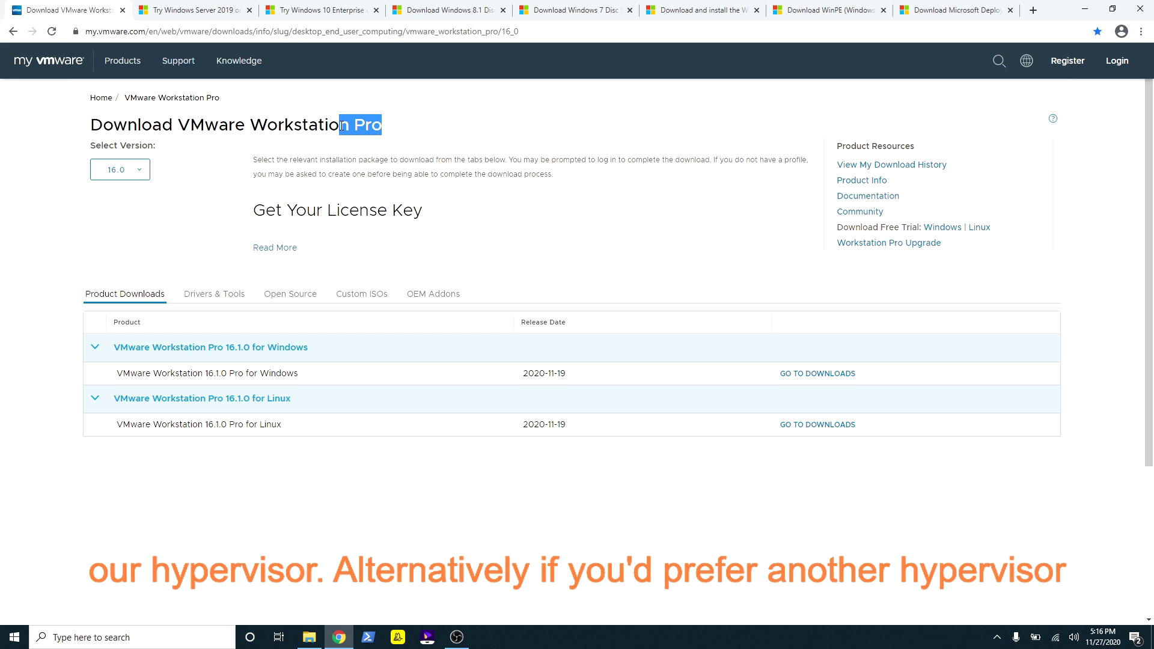
pyautogui.click(422, 128)
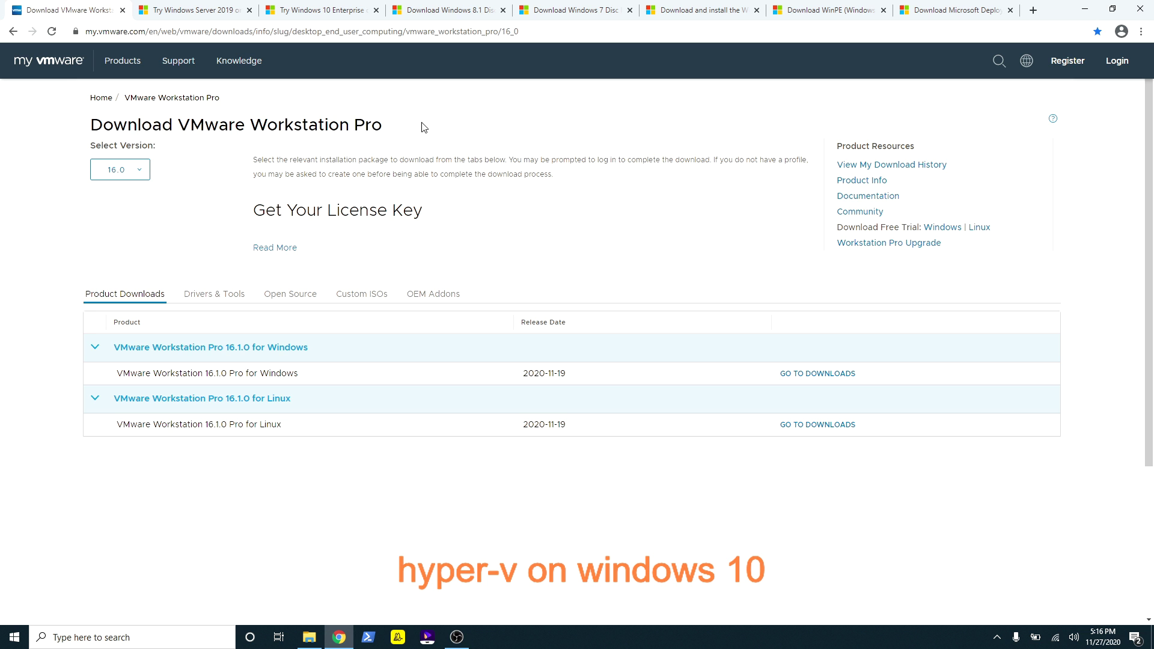
# Review the Microsoft Evaluation Center pages for Windows Server 2019 and Windows 10 Enterprise.
pyautogui.click(215, 12)
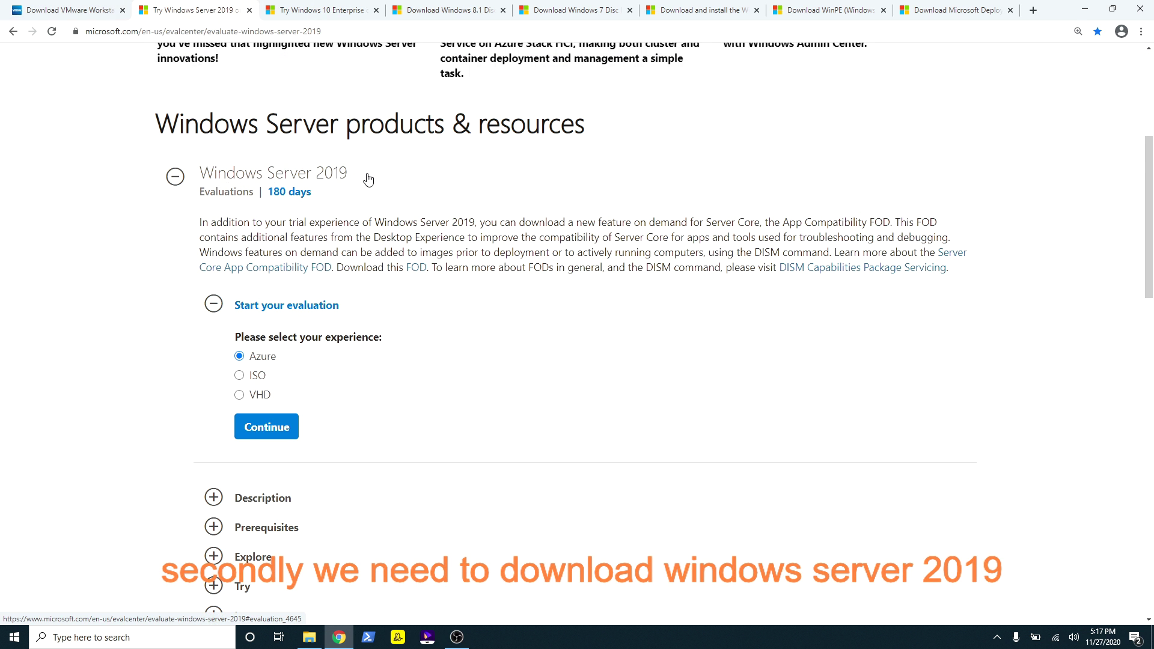
pyautogui.scroll(5, 271, 176)
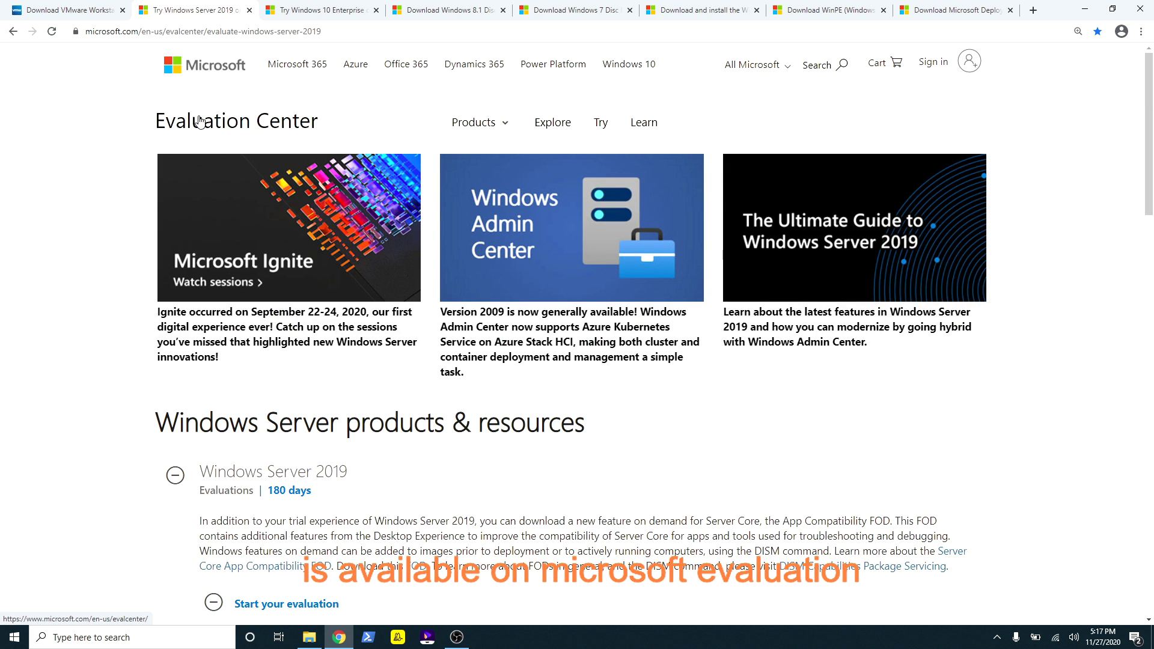
pyautogui.click(318, 6)
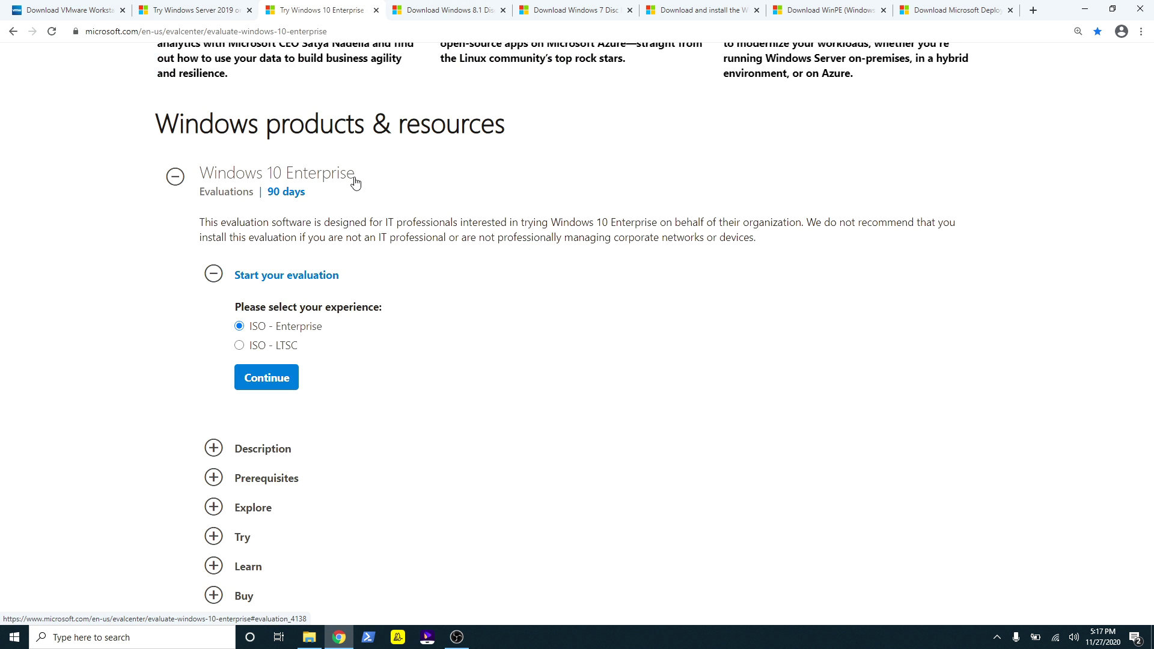
# Look through the disc image (ISO) download pages for Windows 8.1 and Windows 7.
pyautogui.click(448, 7)
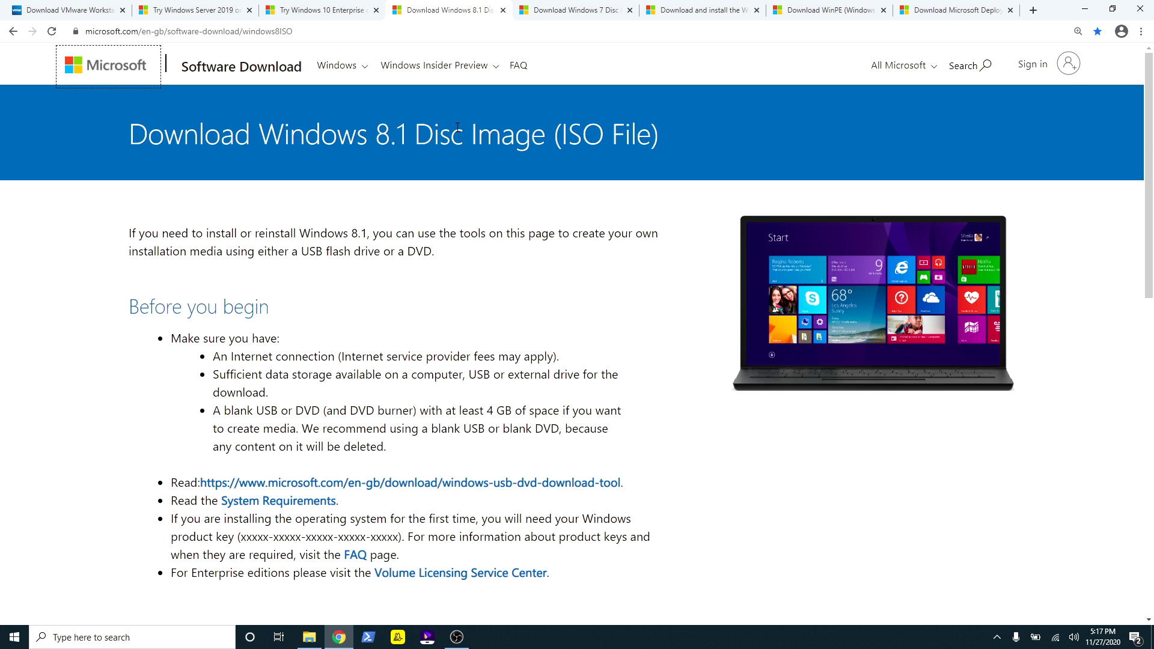
pyautogui.scroll(-4, 457, 128)
pyautogui.scroll(3, 459, 132)
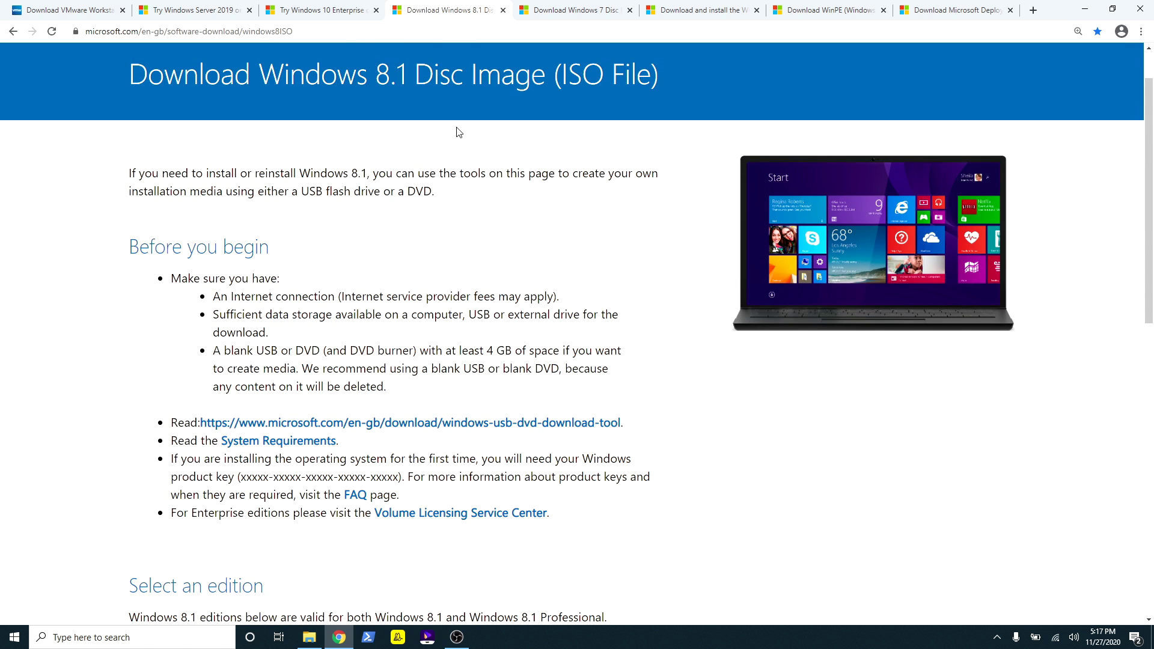
pyautogui.click(571, 9)
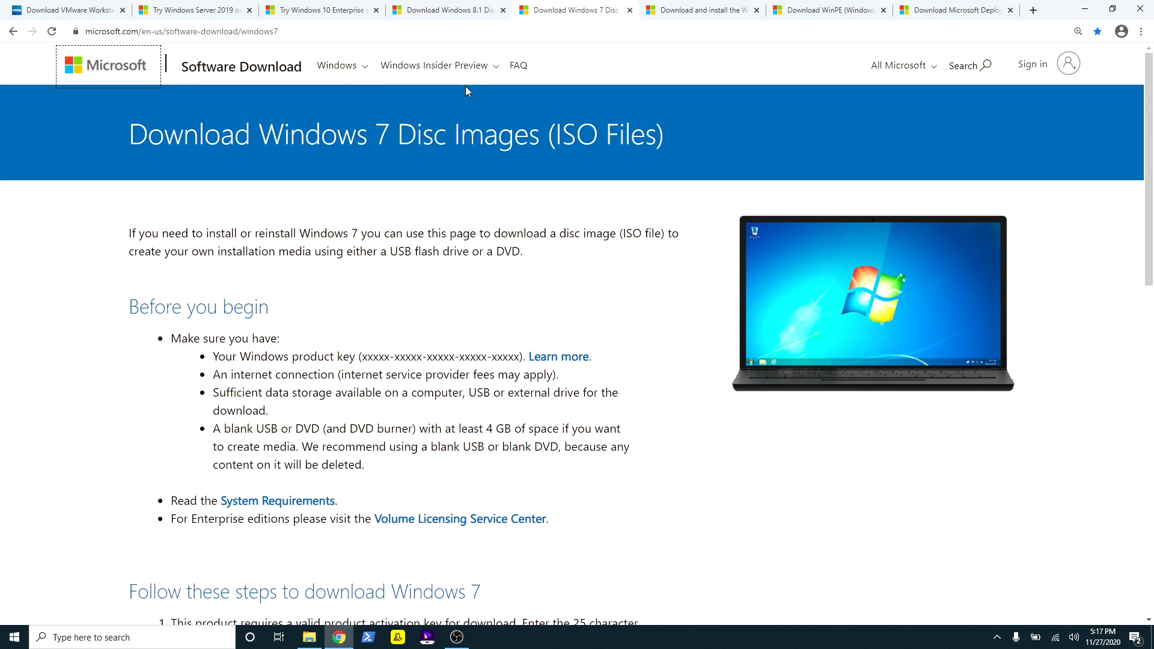
pyautogui.scroll(-3, 294, 164)
pyautogui.scroll(3, 294, 164)
# Review the download pages for the Windows ADK, WinPE and the Microsoft Deployment Toolkit (MDT).
pyautogui.click(702, 6)
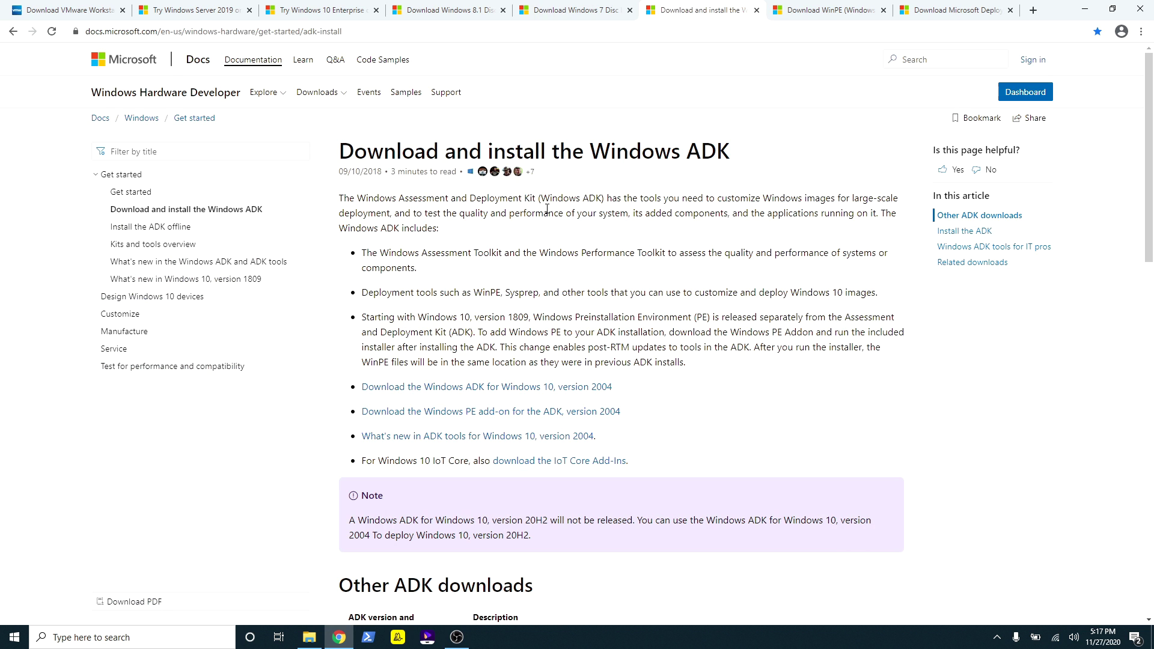
pyautogui.moveTo(440, 387); pyautogui.dragTo(612, 386)
pyautogui.click(837, 6)
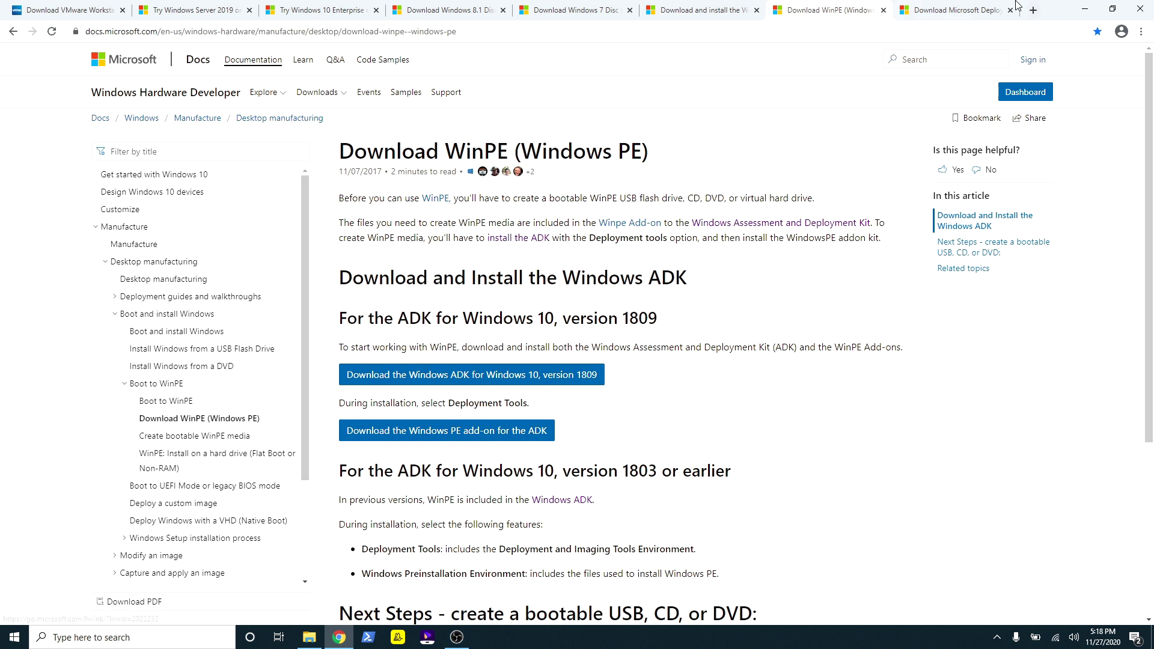
pyautogui.click(956, 6)
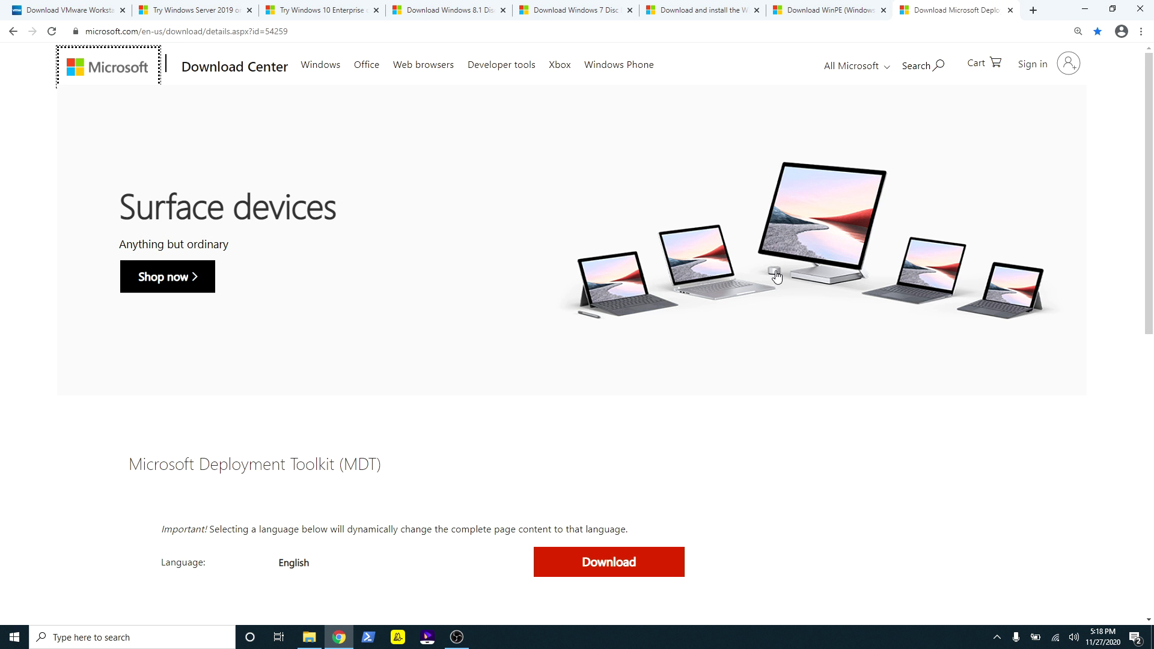
pyautogui.scroll(-2, 775, 278)
pyautogui.moveTo(124, 345); pyautogui.dragTo(466, 327)
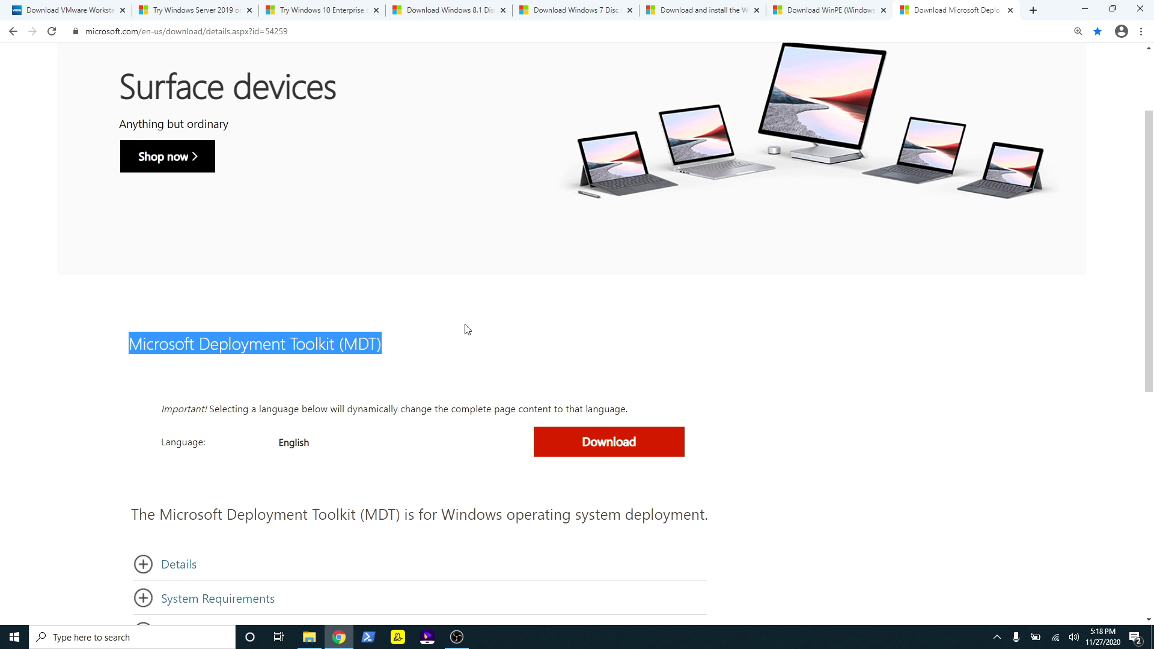
# Minimize the browser, then open the Tools folder from the desktop and maximize its window.
pyautogui.click(1083, 11)
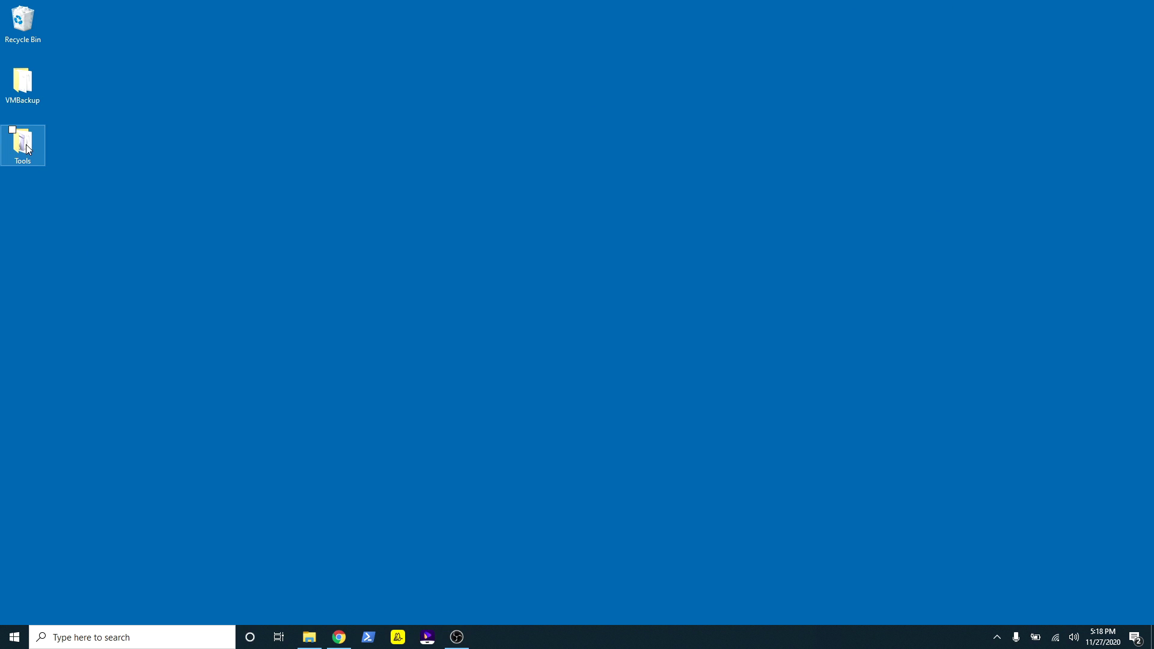
pyautogui.doubleClick(25, 144)
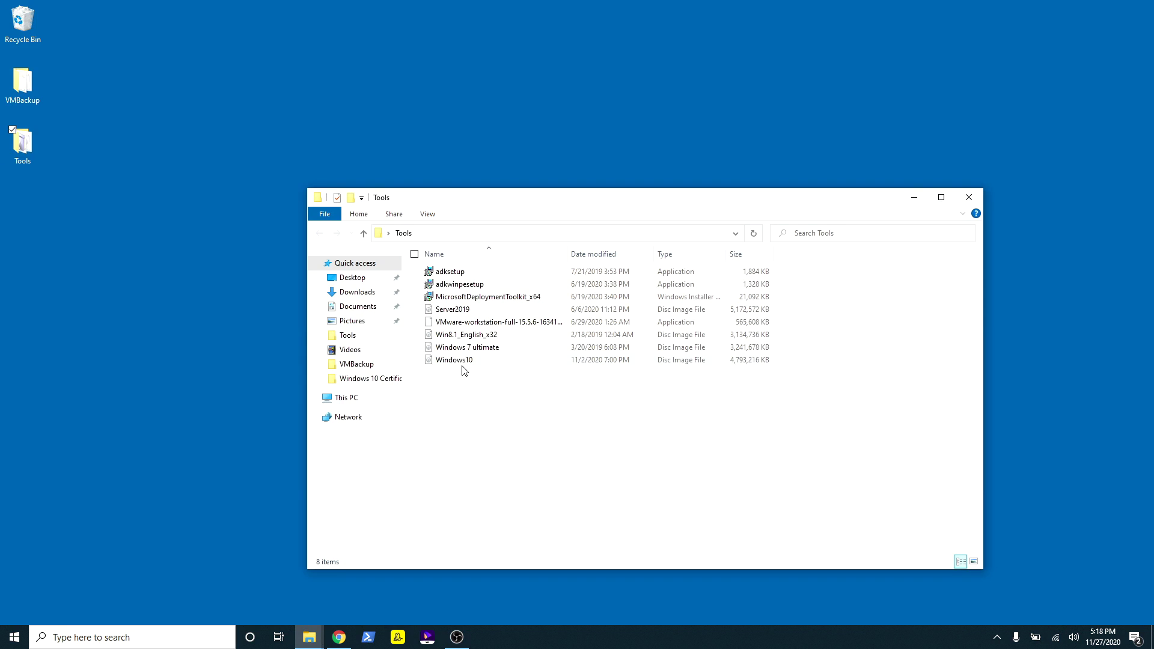
pyautogui.click(463, 366)
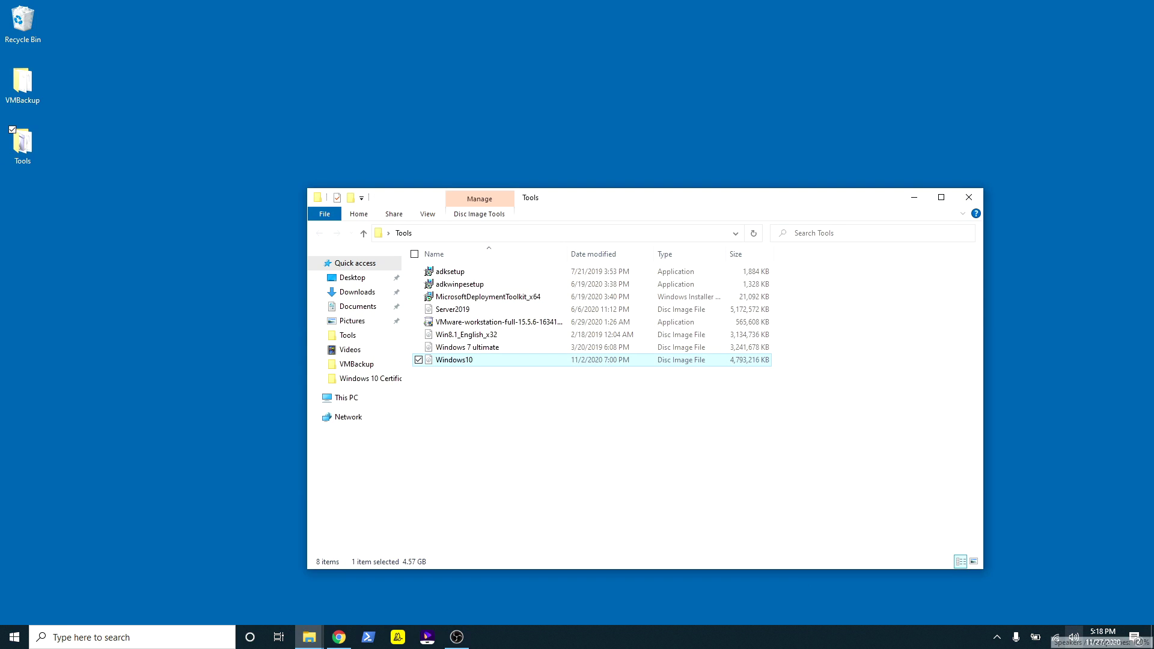
pyautogui.press('Home')
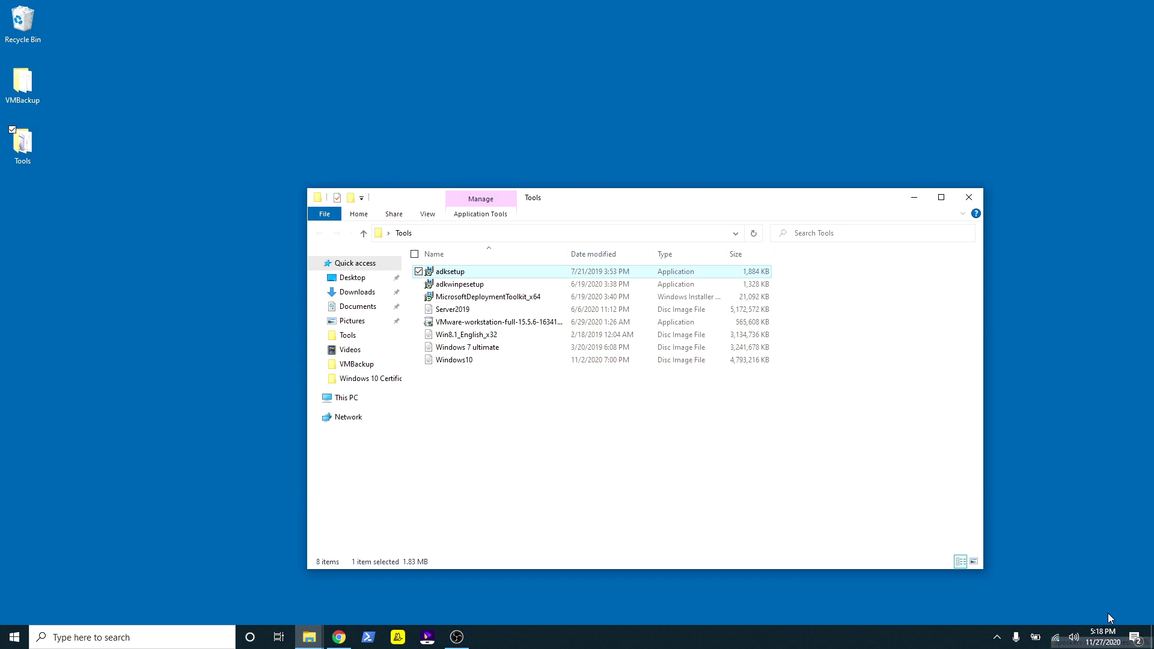
pyautogui.click(941, 197)
pyautogui.click(312, 242)
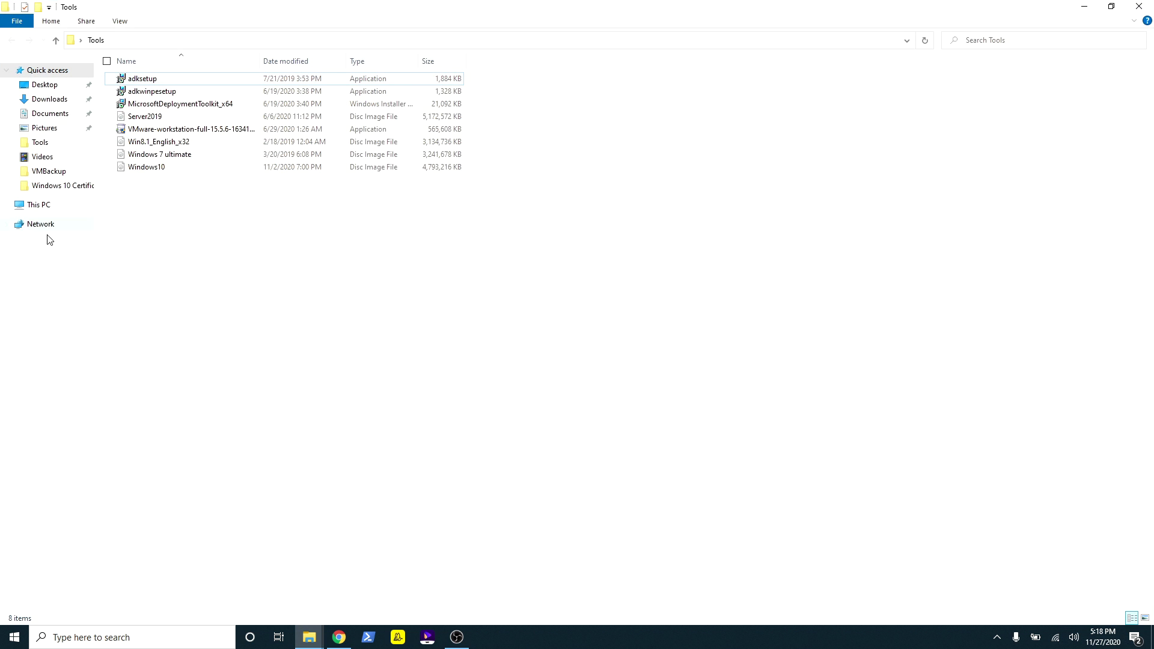
# Launch the VMware-workstation-full-15.5.6 installer from the Tools folder and minimize the folder window.
pyautogui.click(161, 130)
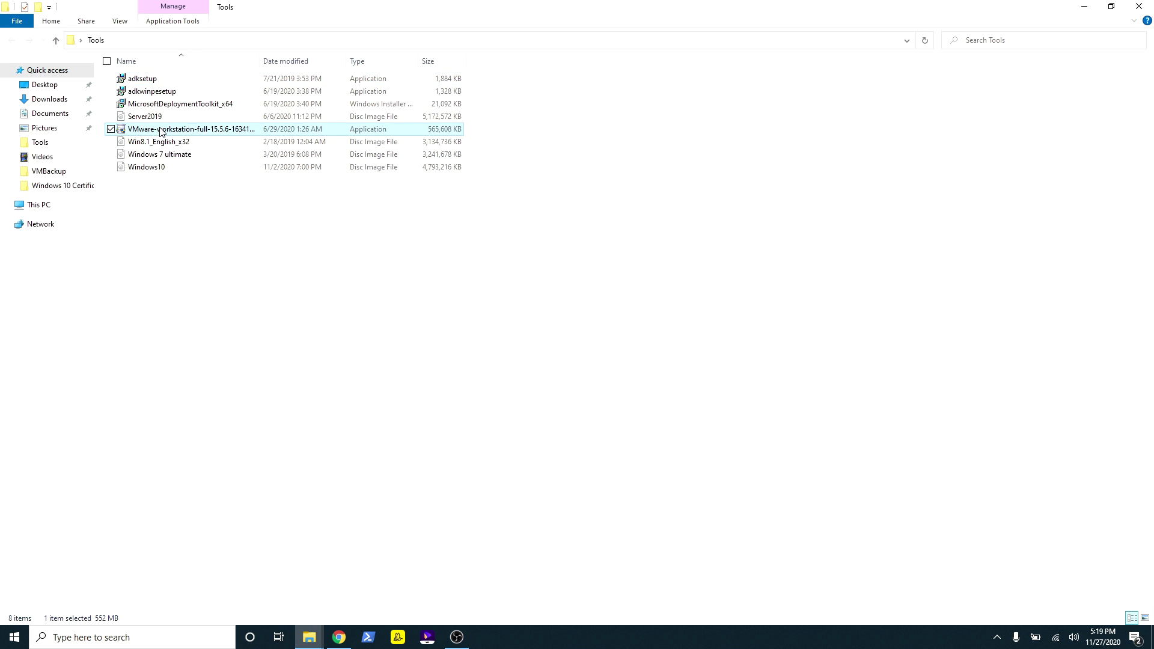
pyautogui.rightClick(164, 131)
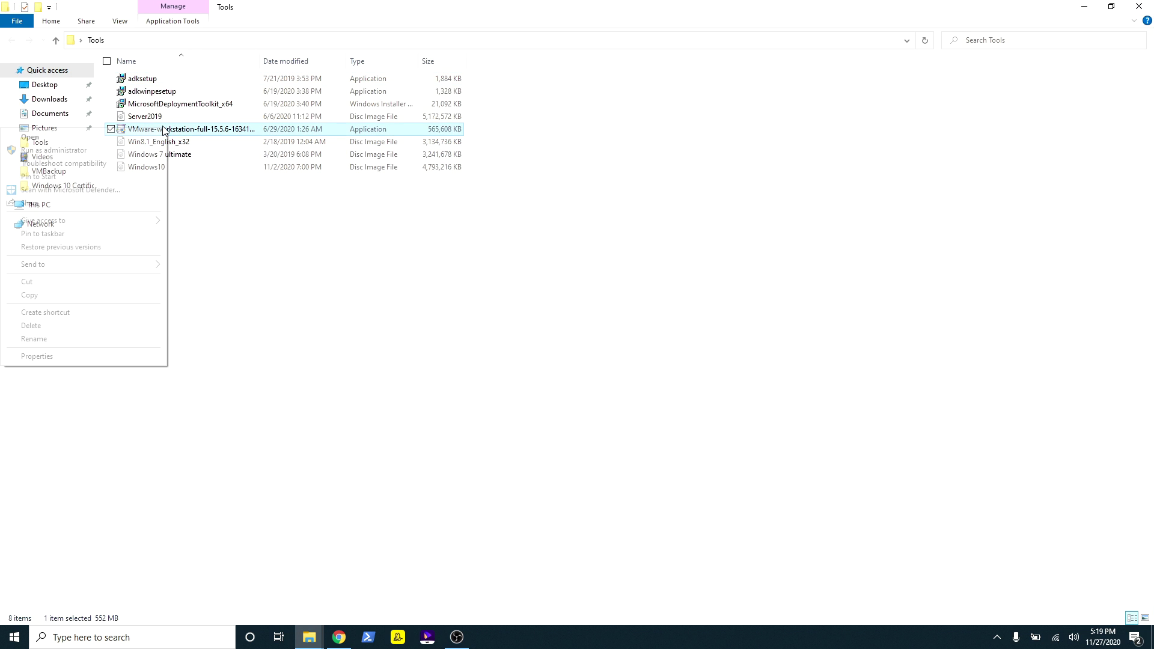
pyautogui.click(98, 137)
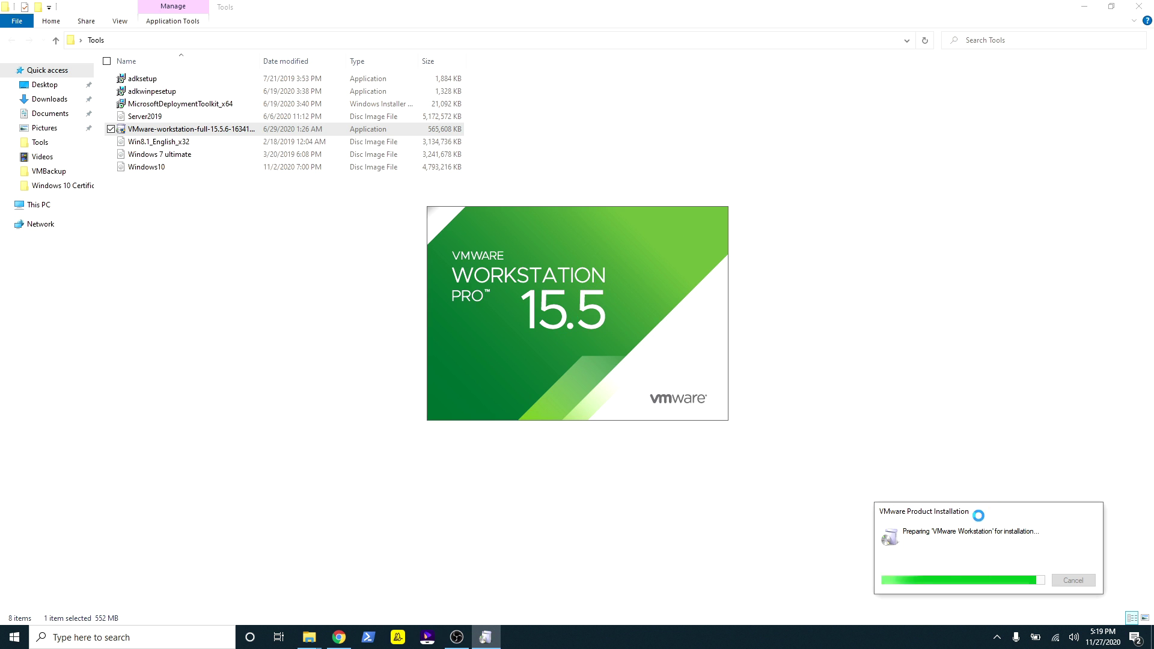
pyautogui.click(1083, 6)
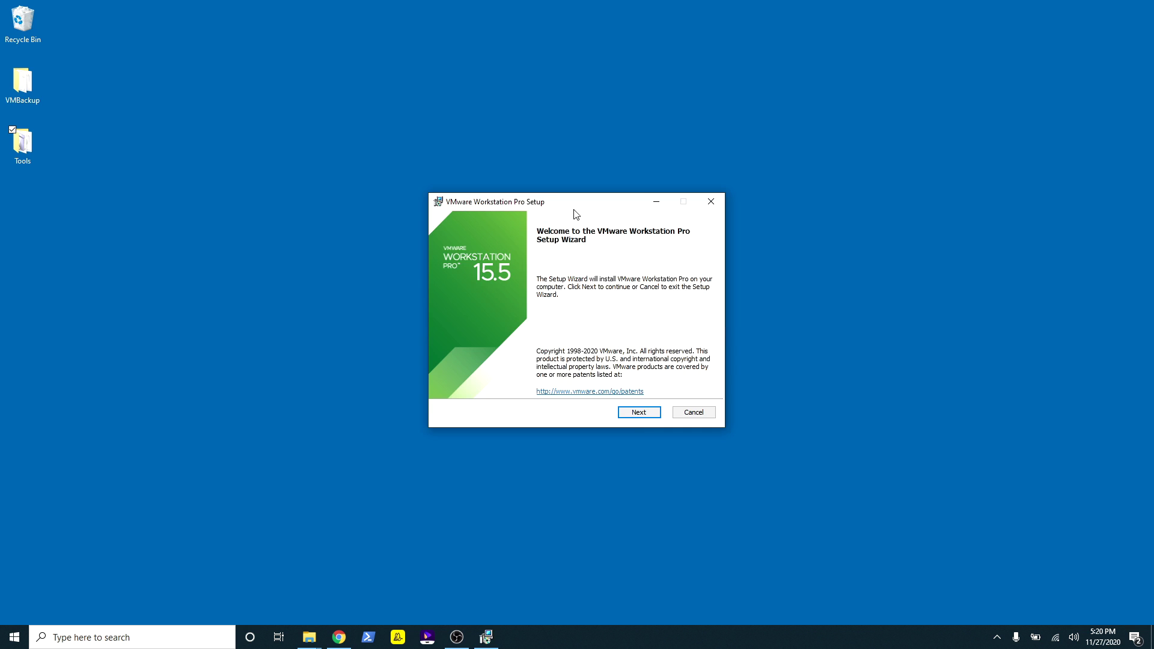
# Accept the VMware license agreement and include the Enhanced Keyboard Driver, keeping the default install location.
pyautogui.click(638, 415)
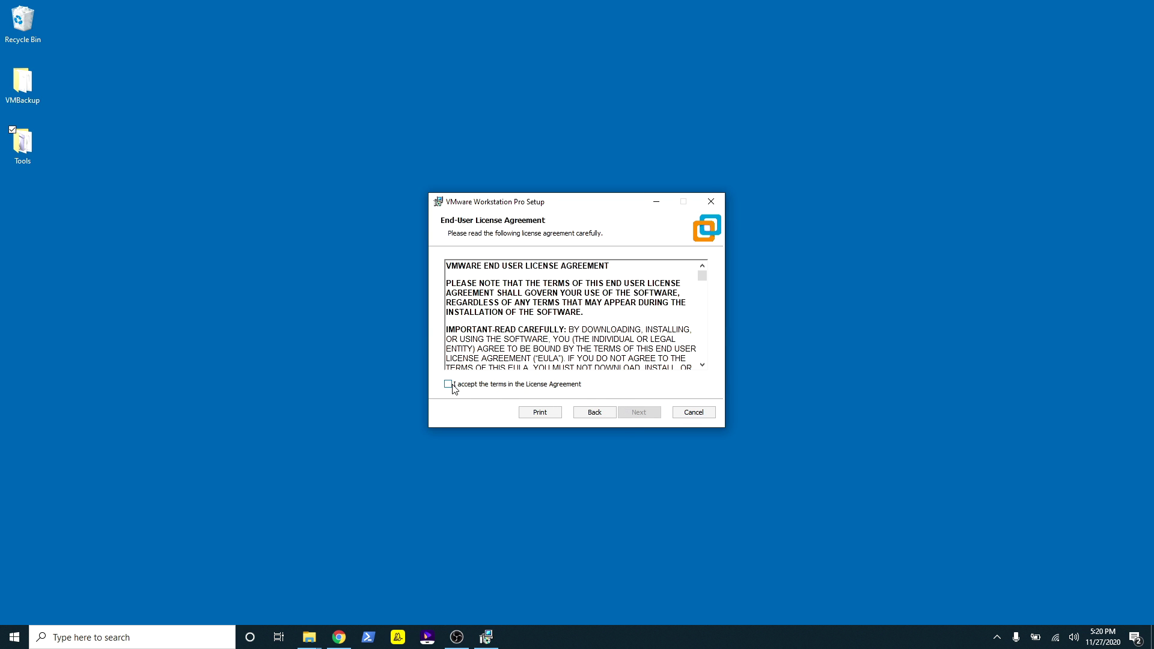
pyautogui.click(448, 385)
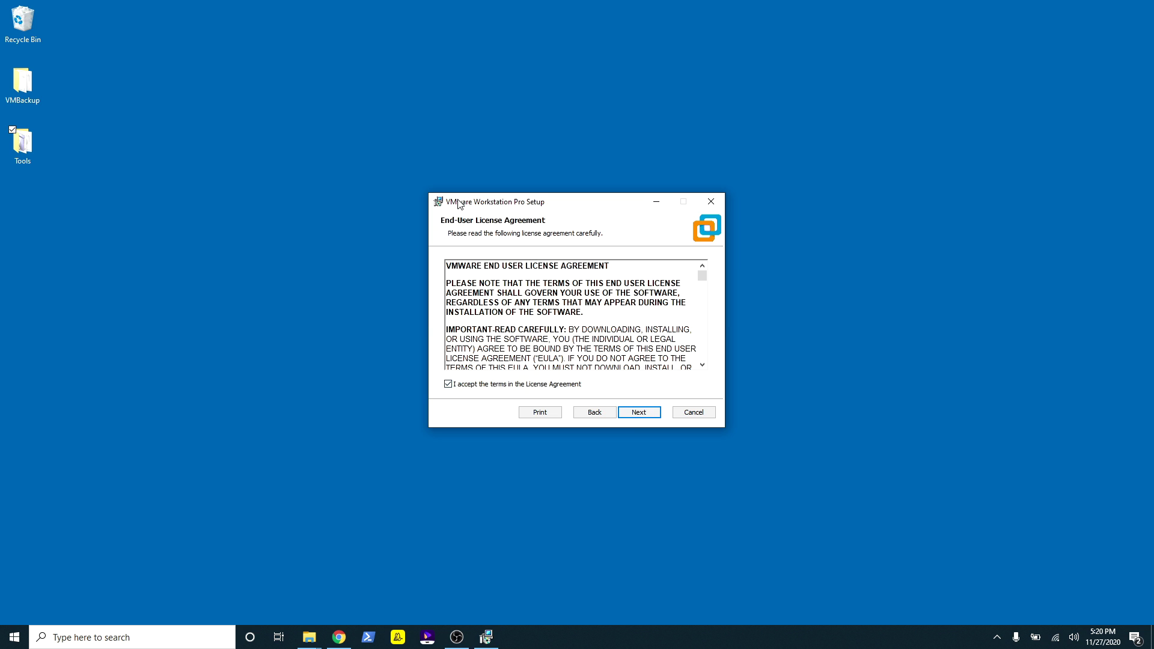
pyautogui.click(640, 414)
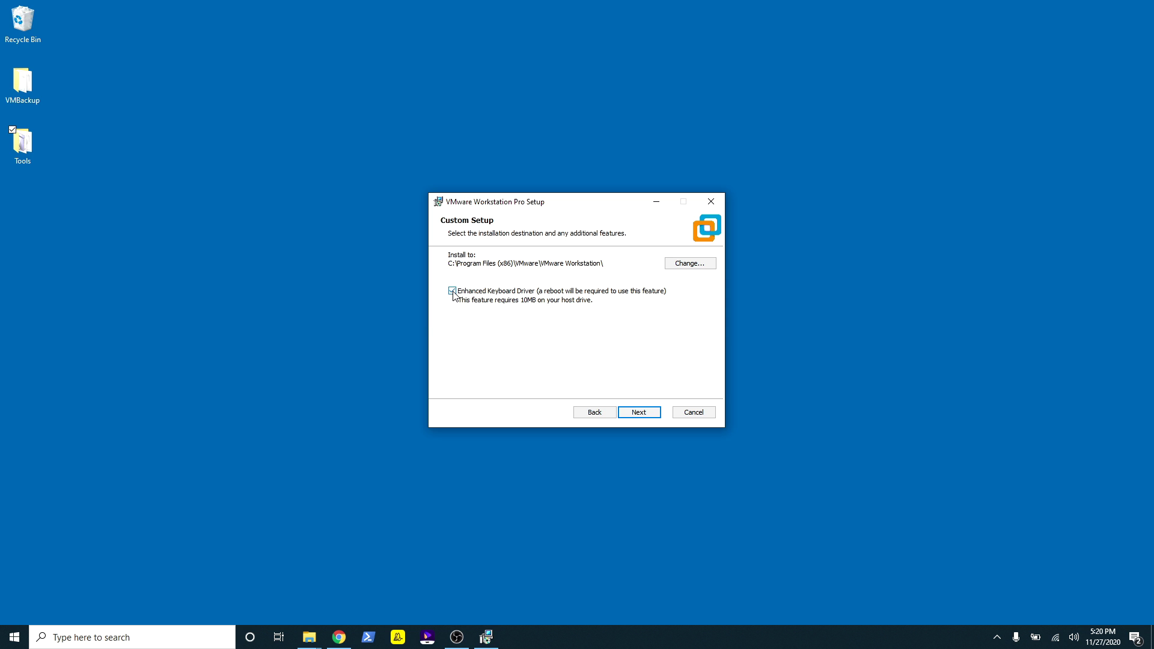
pyautogui.click(643, 413)
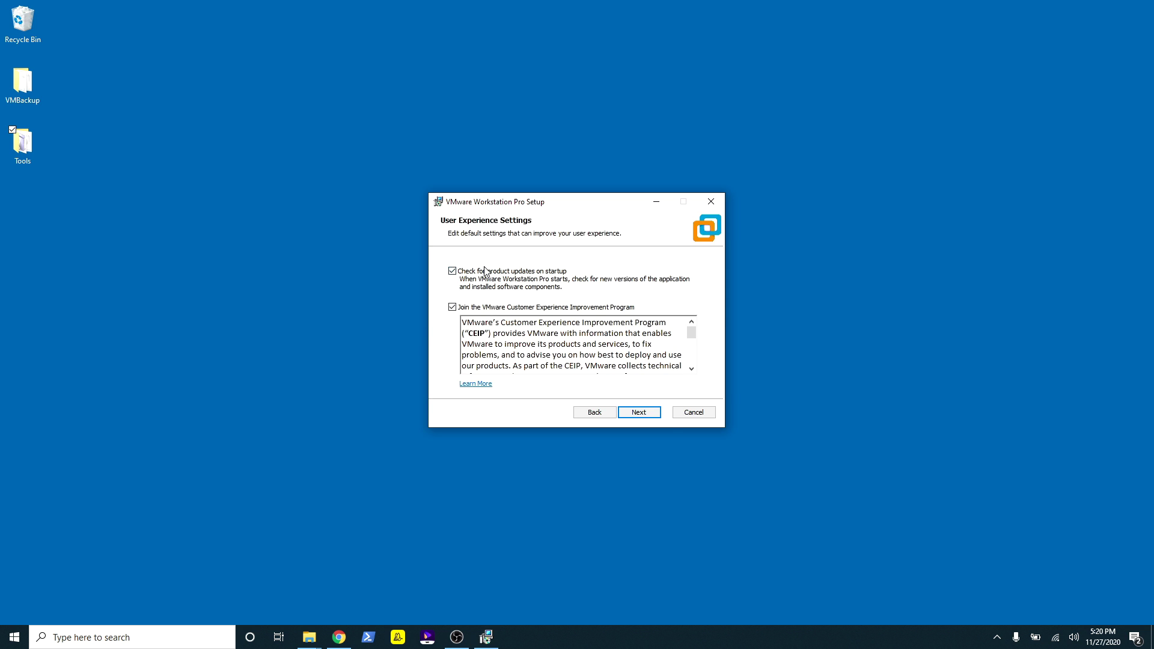
# Keep the default user experience and shortcut options, install VMware Workstation Pro and finish the setup wizard.
pyautogui.click(649, 415)
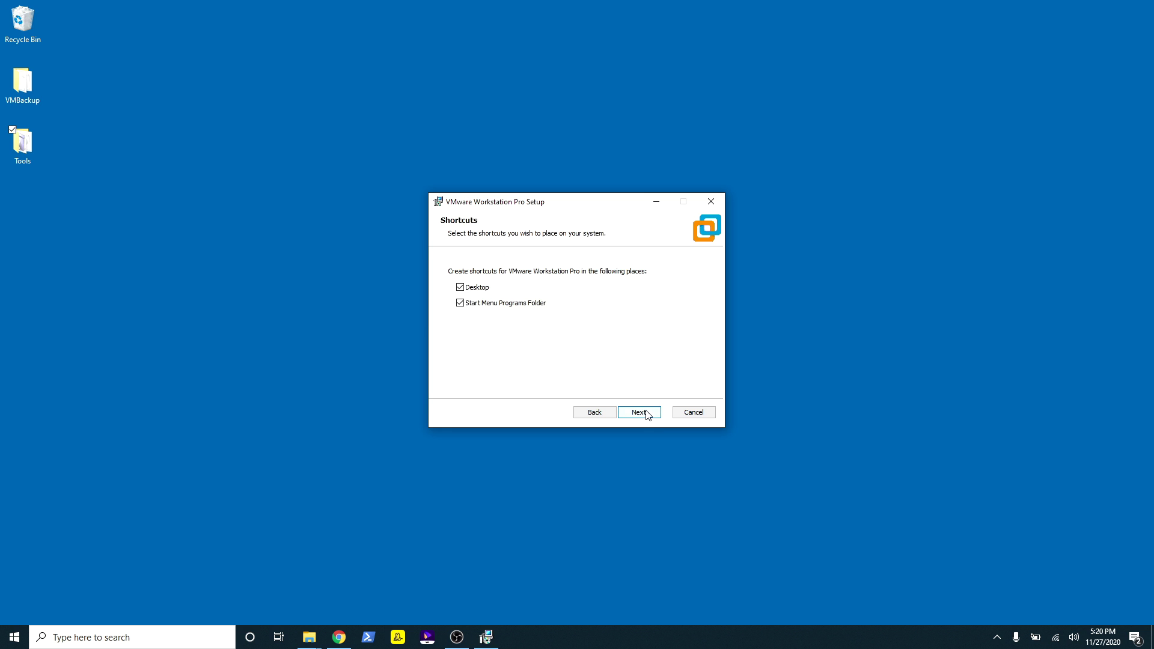
pyautogui.click(647, 414)
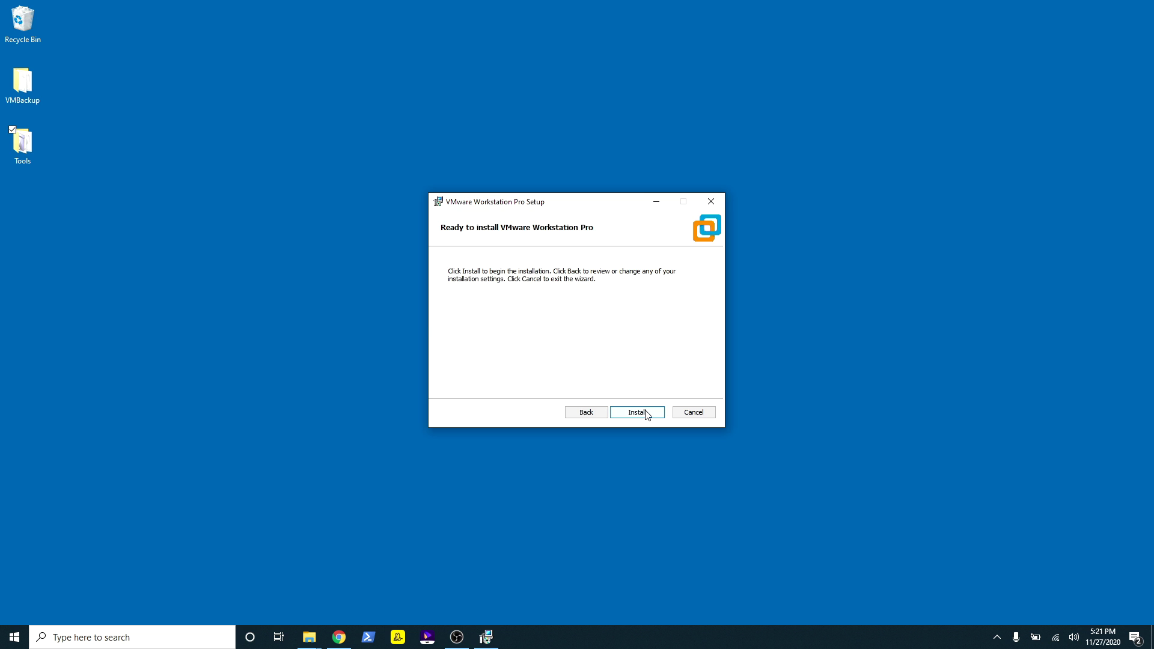
pyautogui.click(645, 413)
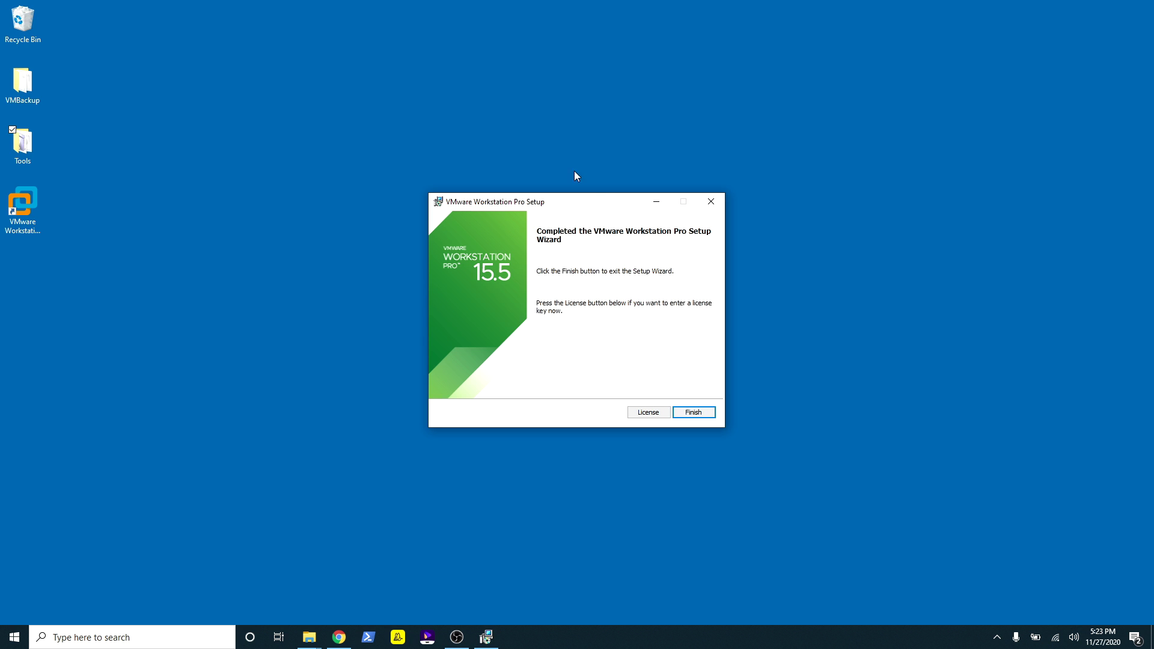
pyautogui.click(704, 416)
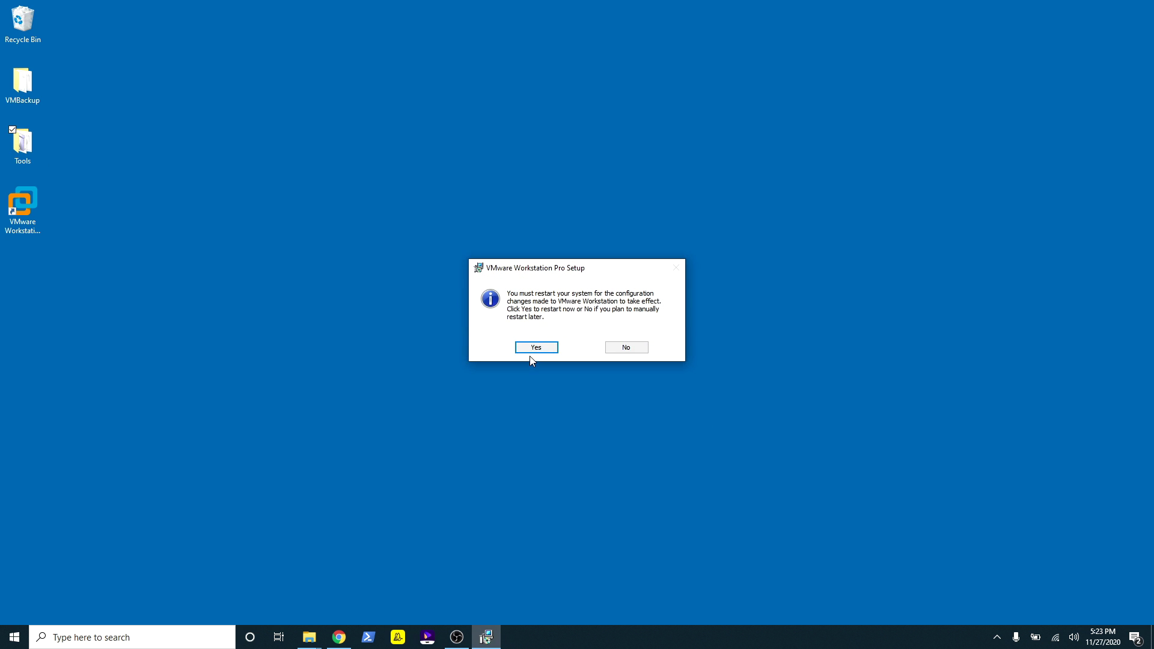